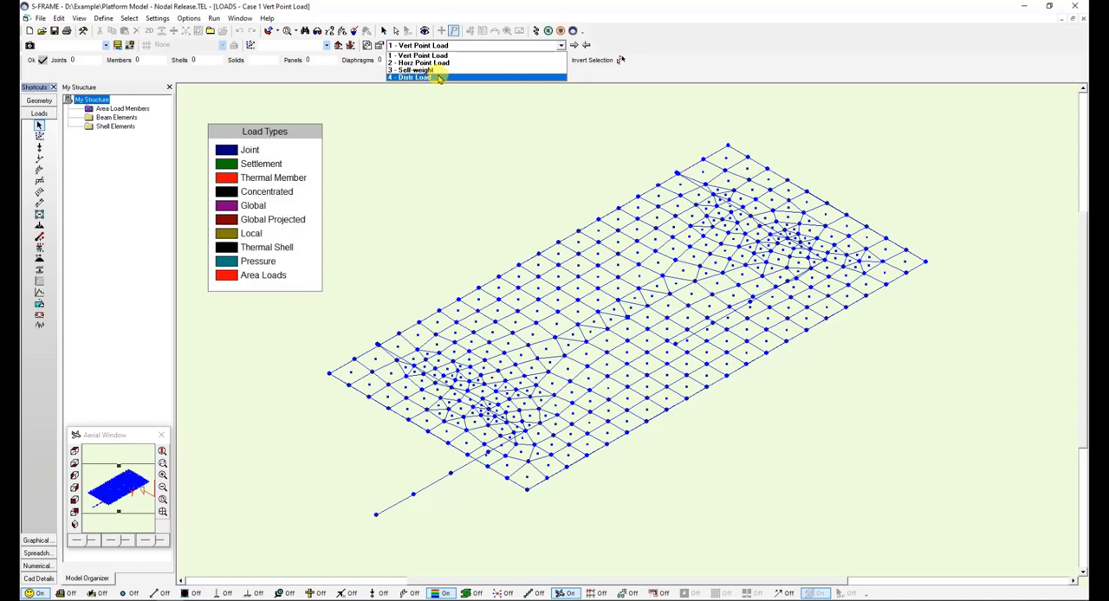
- Switch to load case 4 - Distr Load and display its applied loads with values on the platform model
left_click(439, 78)
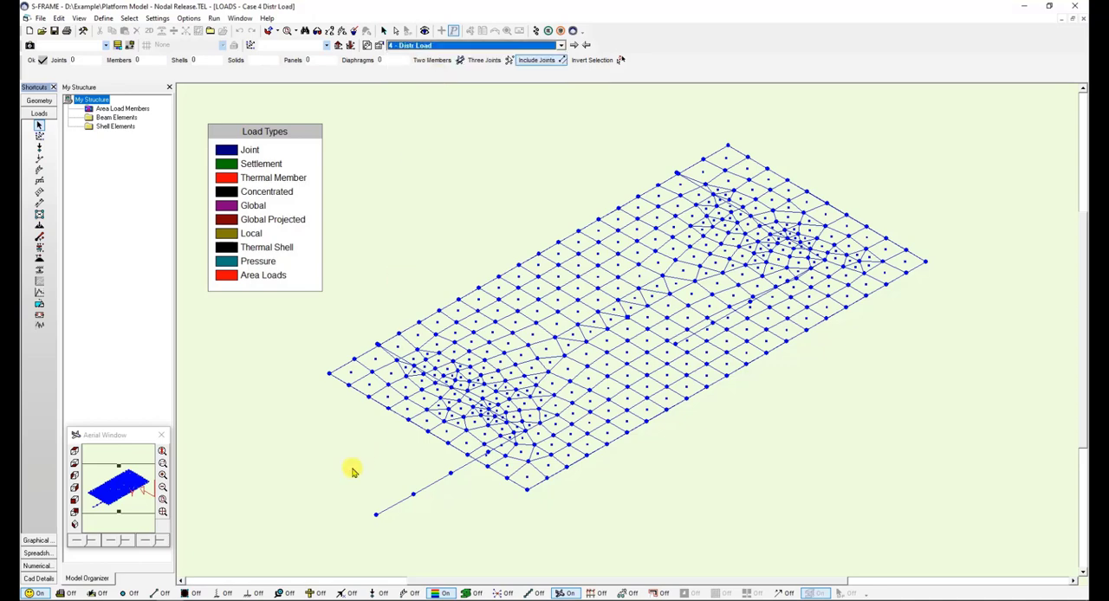
left_click(381, 593)
left_click(407, 593)
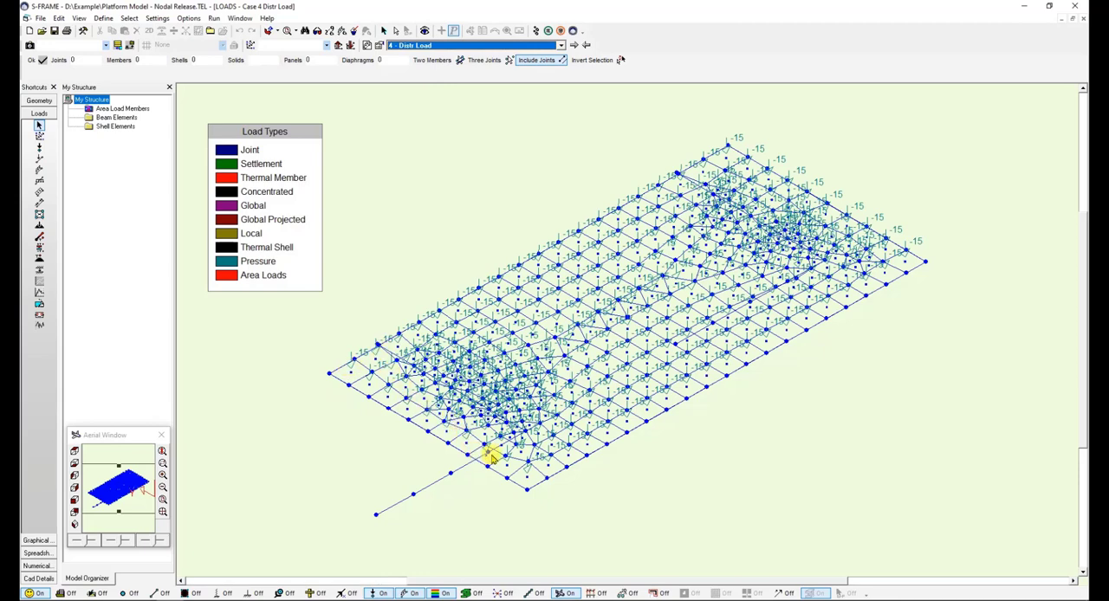
left_click(435, 237)
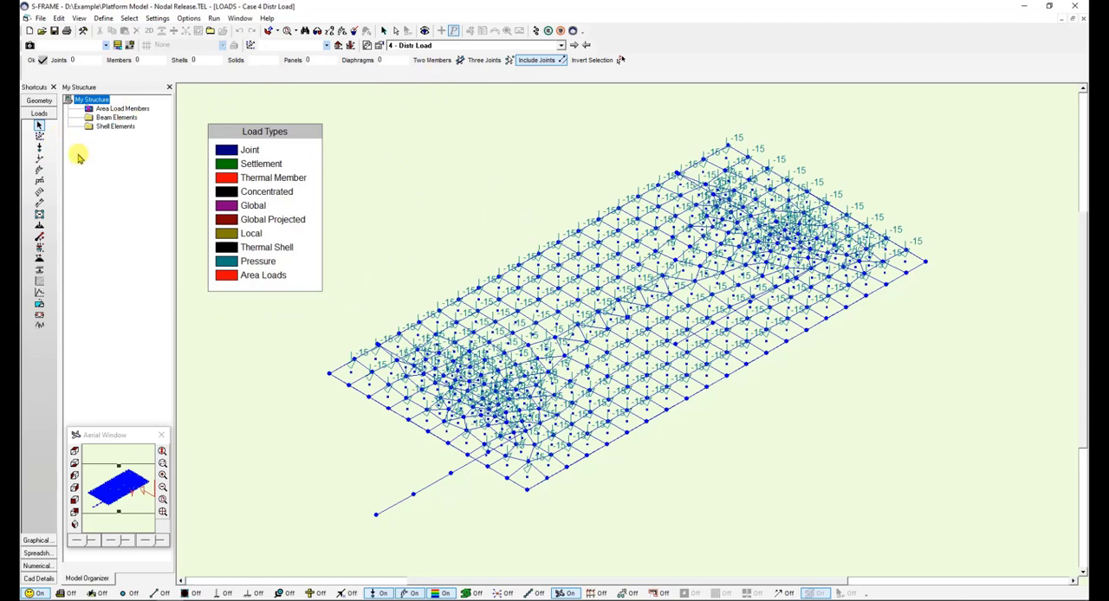
- Run a Linear Static analysis for the load cases, and hide the load symbols and member numbers on the model
left_click(537, 31)
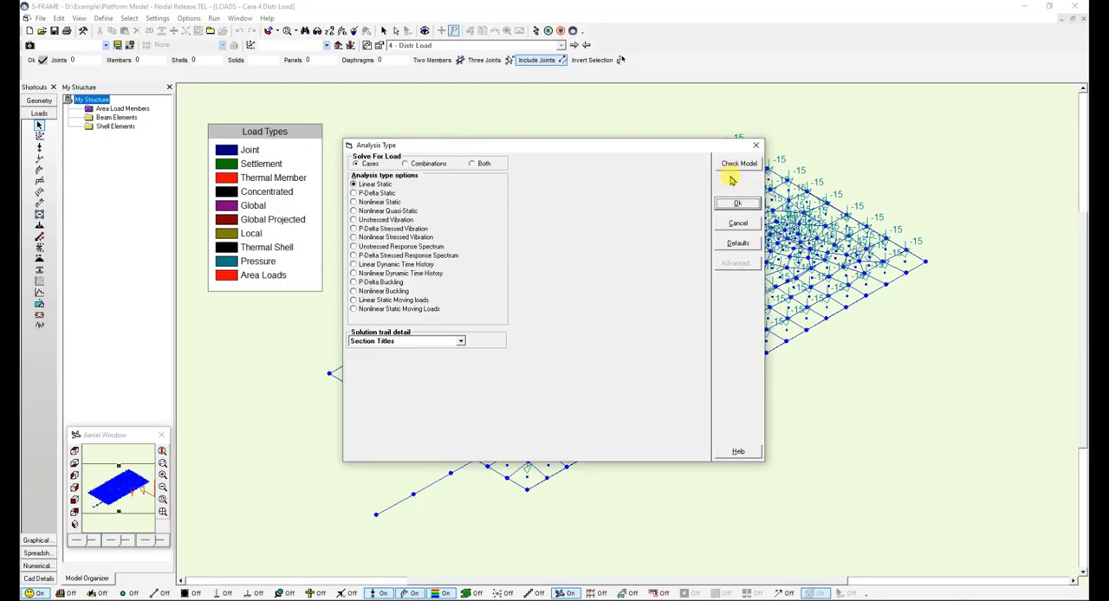
left_click(736, 203)
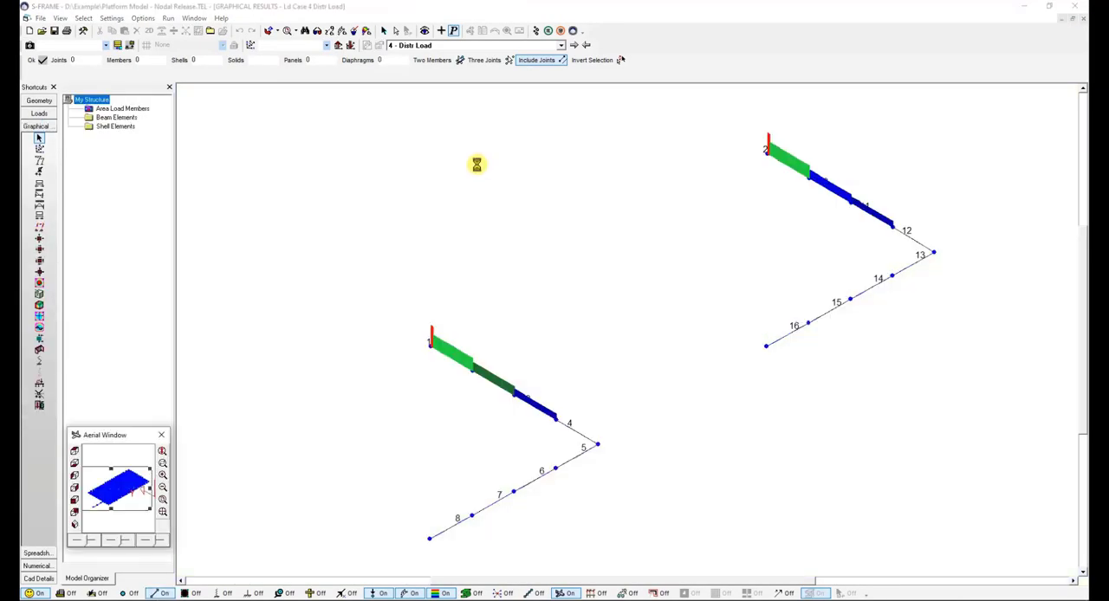
left_click(382, 593)
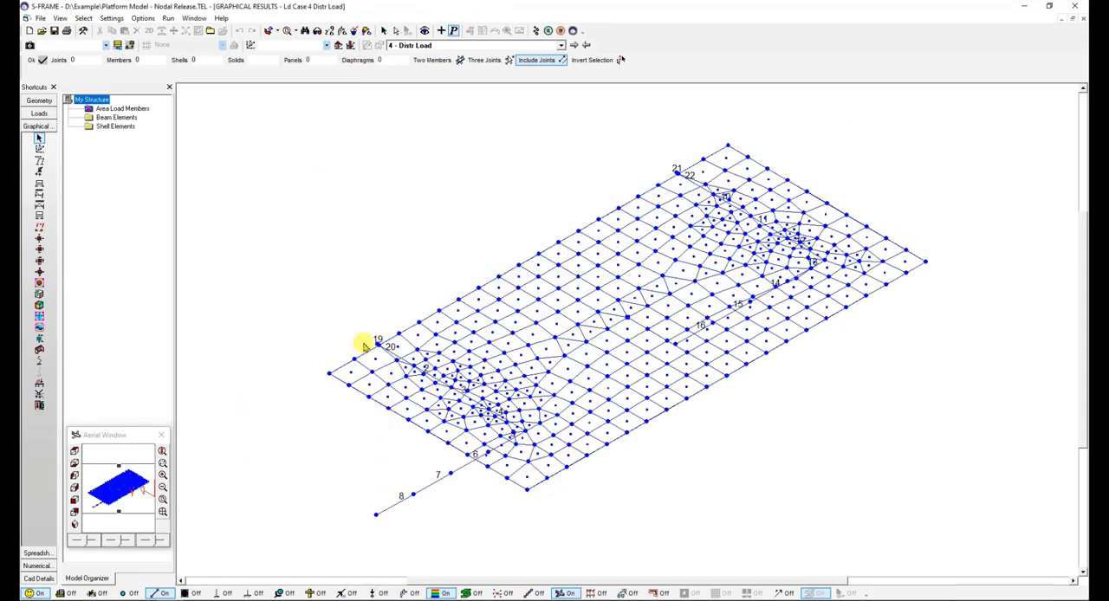
left_click(161, 594)
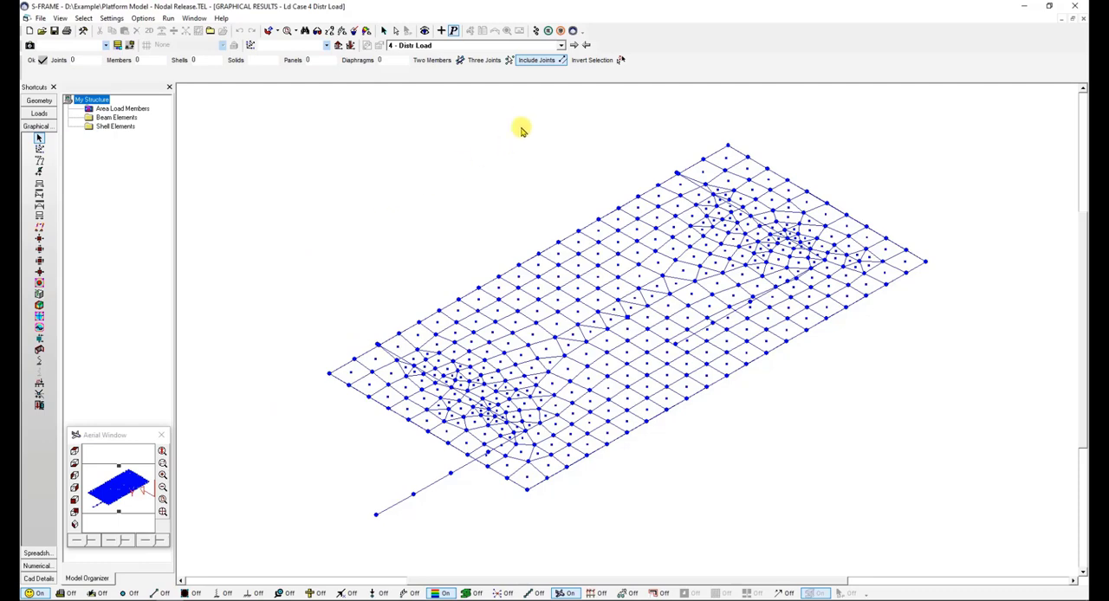
- Rerun the Linear Static analysis for the load cases with the solution trail detail set to Plus Results
left_click(536, 31)
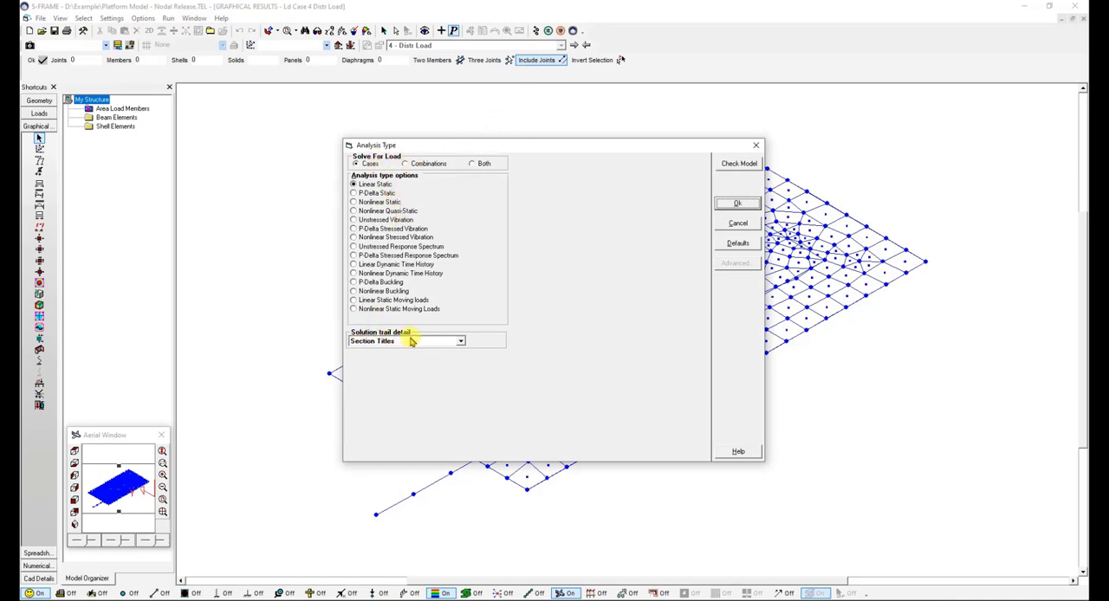
left_click(461, 342)
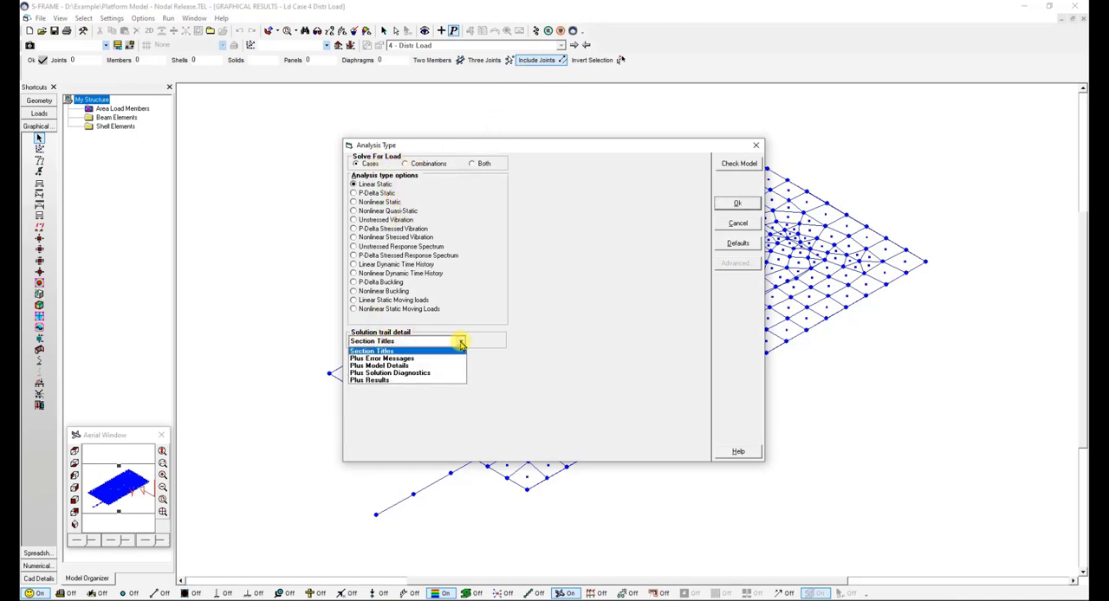
left_click(387, 381)
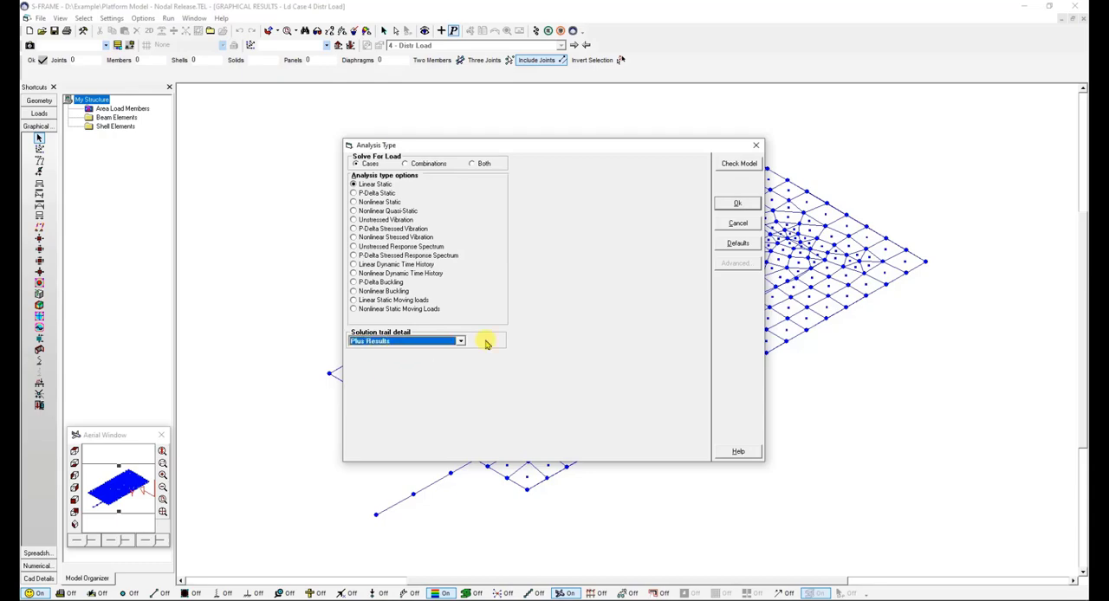
left_click(737, 203)
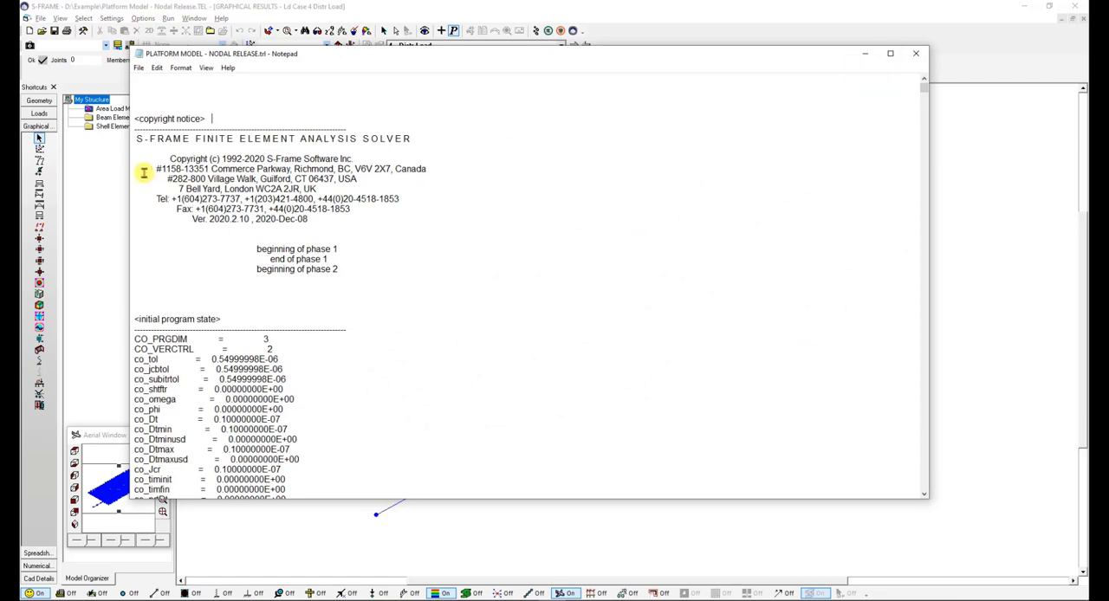
- Search the solution trail file for LA004 with case matching, and examine the first matching element's release codes
left_click(157, 68)
left_click(200, 164)
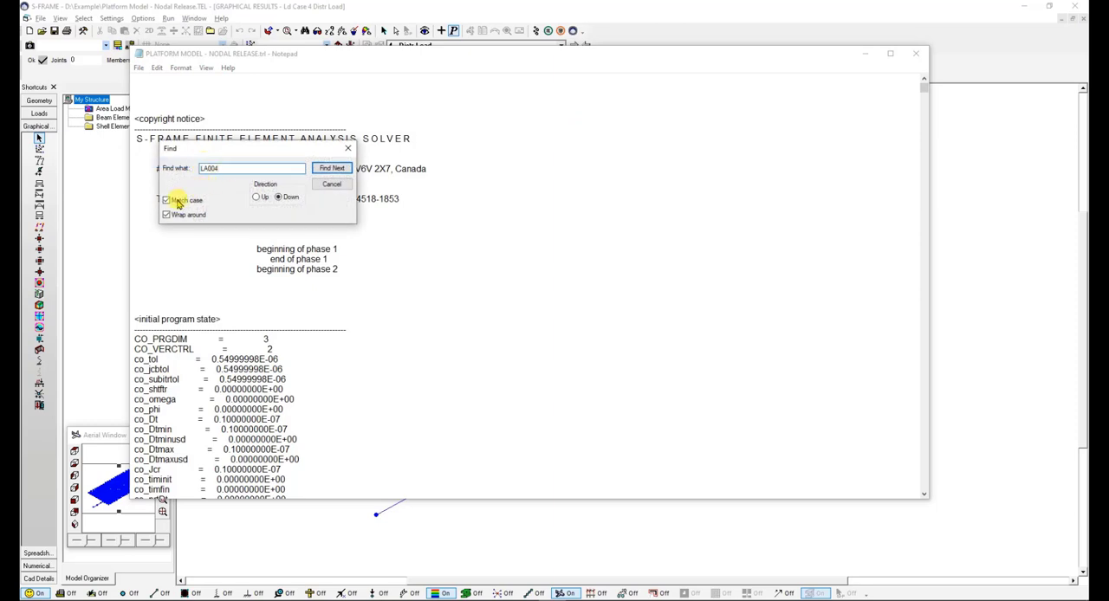
left_click(329, 170)
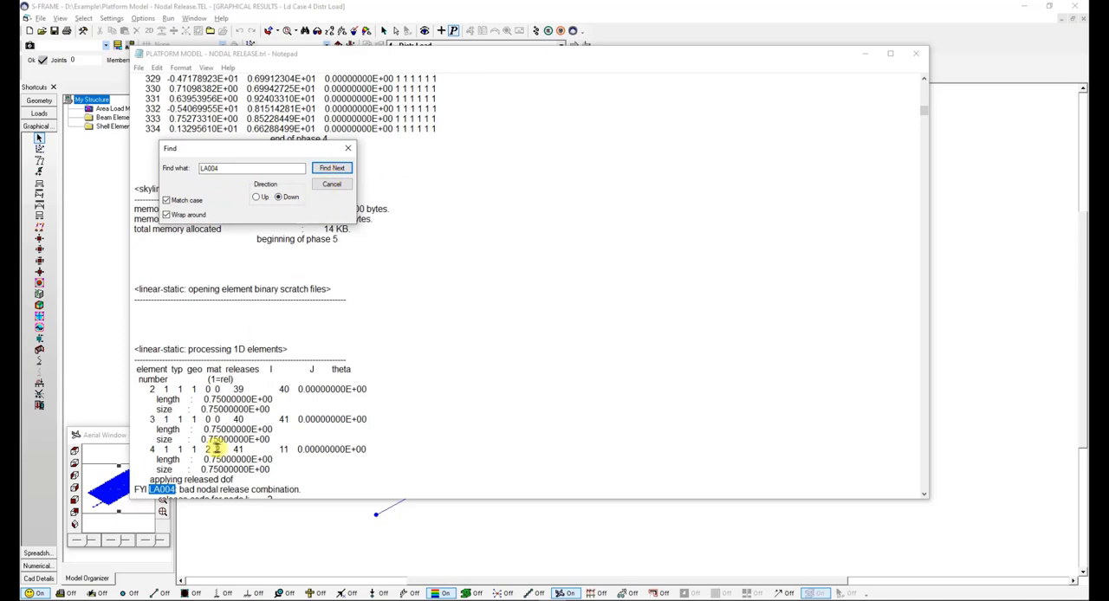
scroll(217, 448, "down", 2)
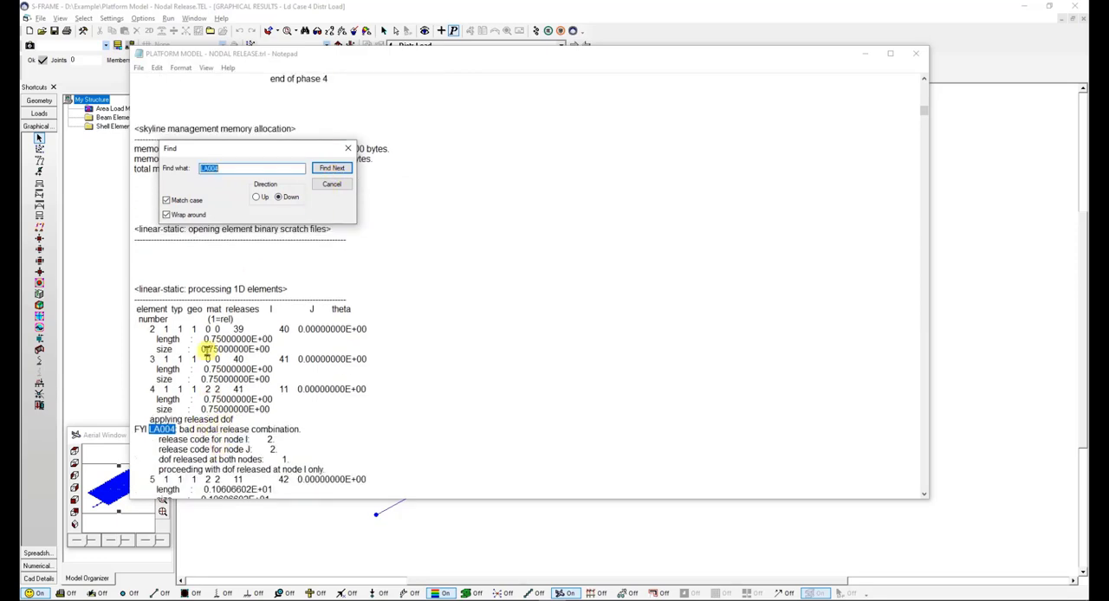
scroll(207, 343, "up", 1)
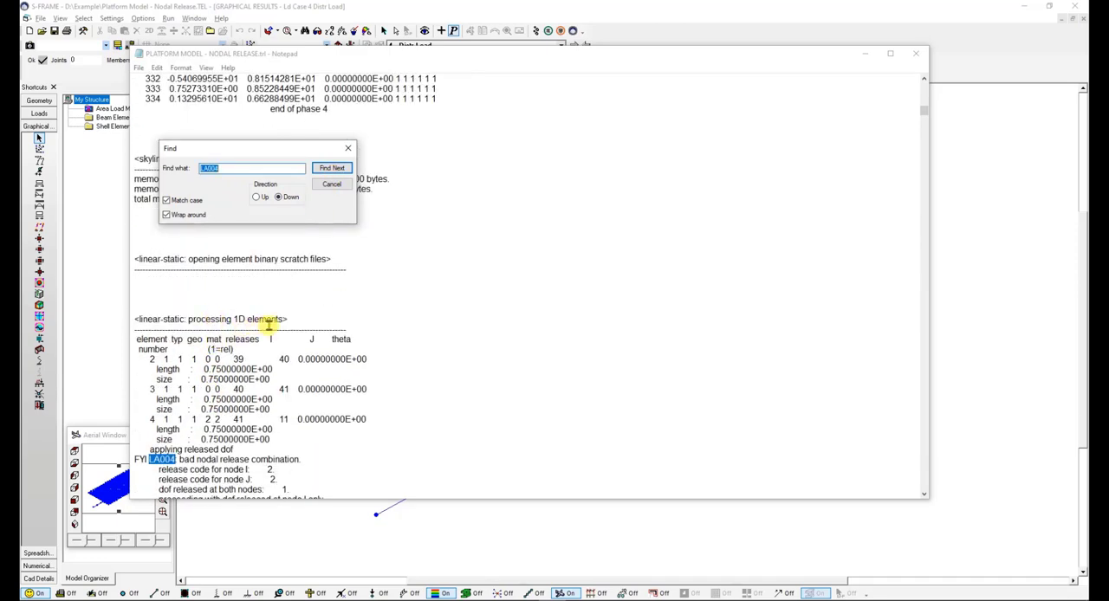
scroll(251, 334, "down", 2)
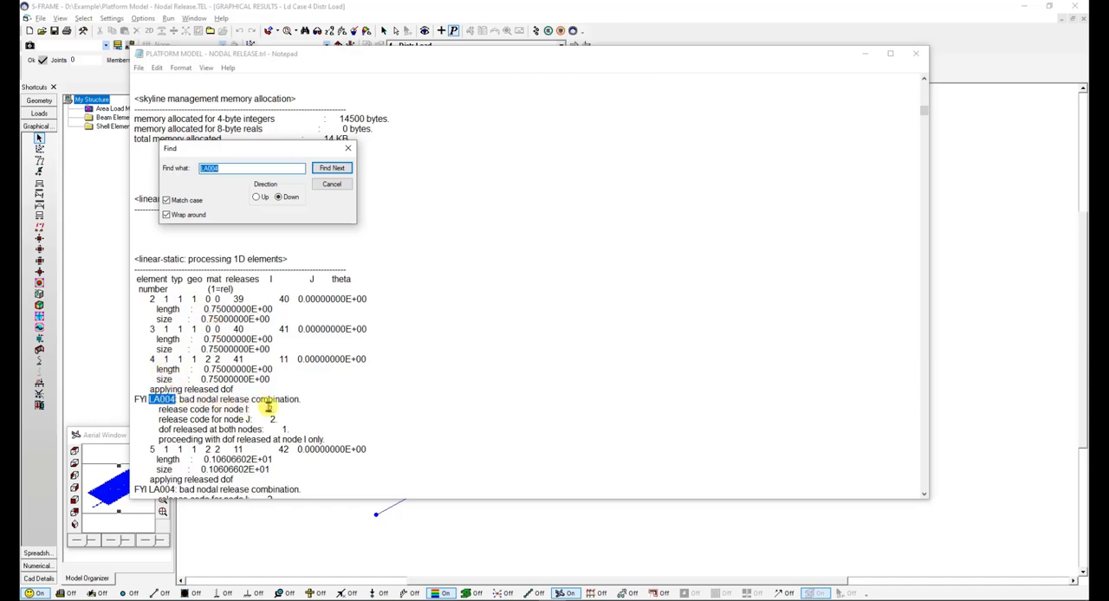
- Go through the further LA004 occurrences in the solution trail to identify the affected elements, and minimise the file
left_click(336, 168)
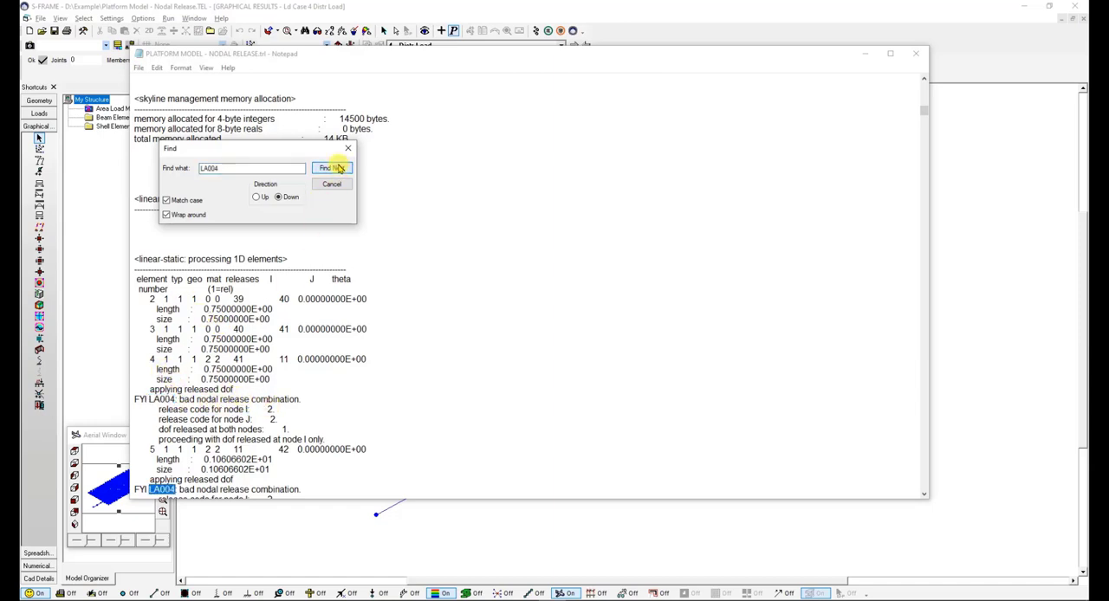
left_click(333, 168)
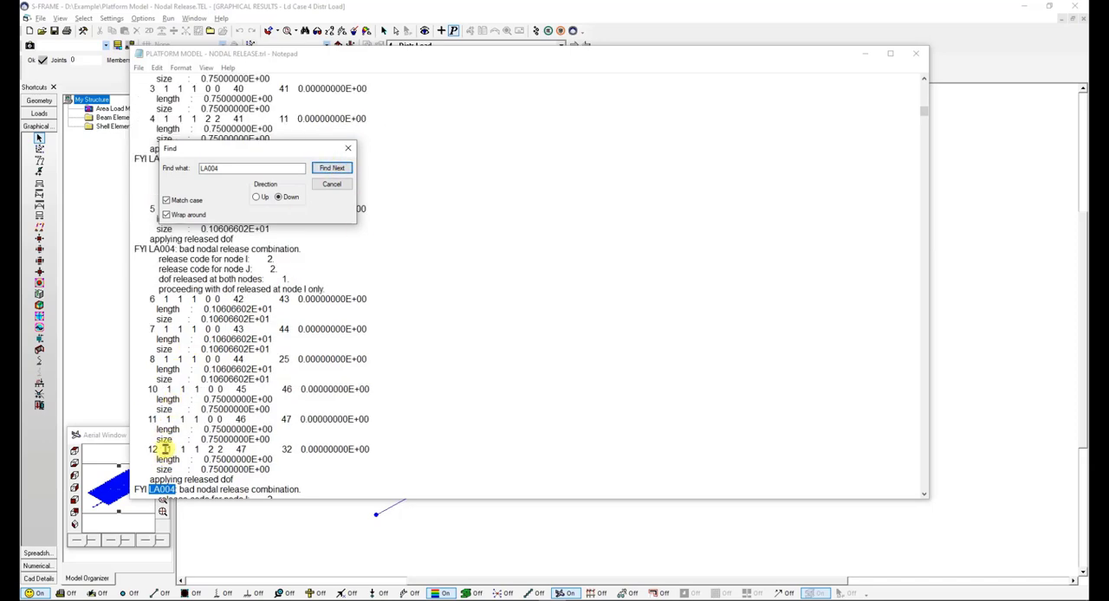
left_click(327, 169)
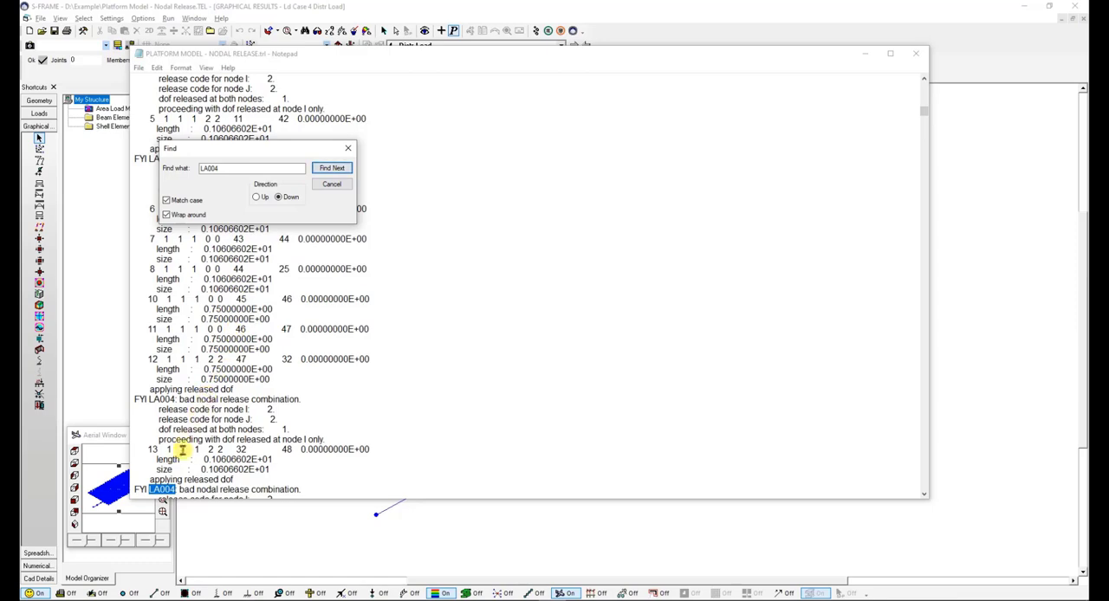
left_click(335, 170)
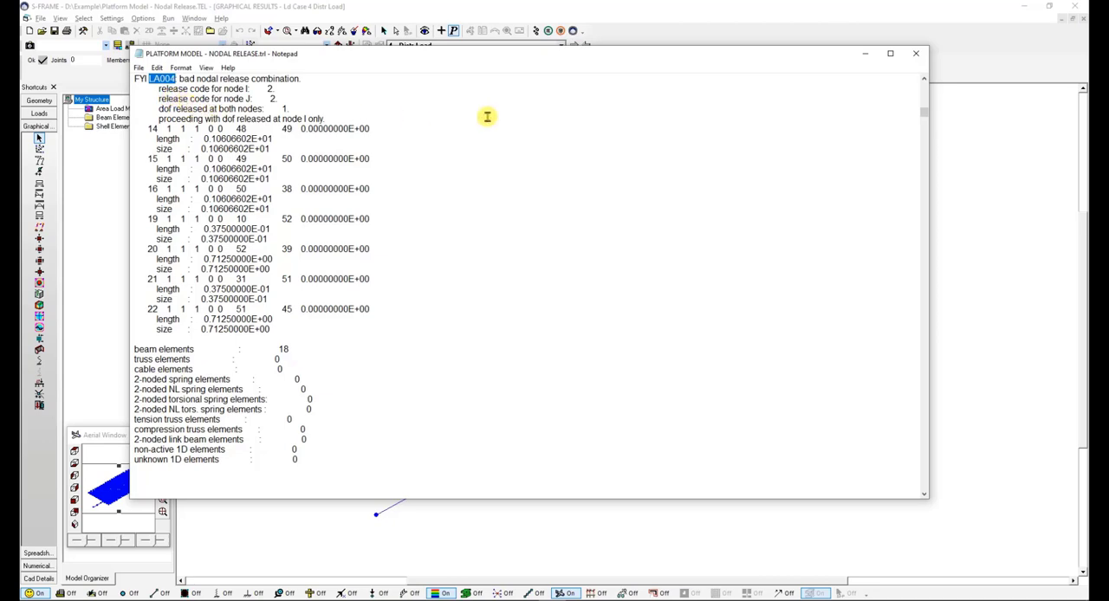
left_click(866, 55)
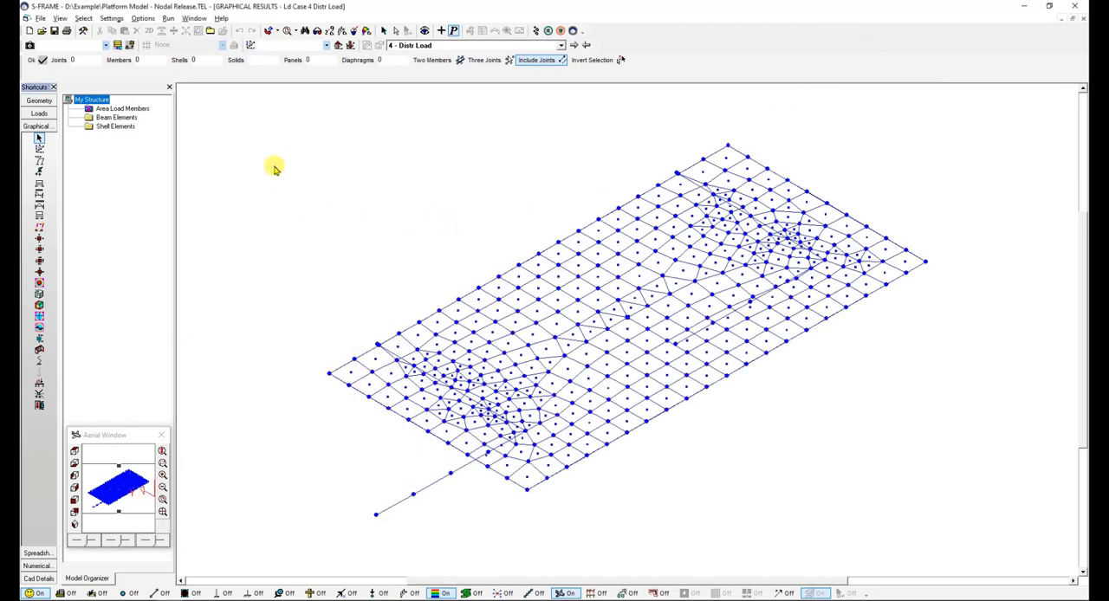
- Locate the affected members among the isolated, numbered beam elements, and display the axial force diagram on the whole structure
left_click(111, 118)
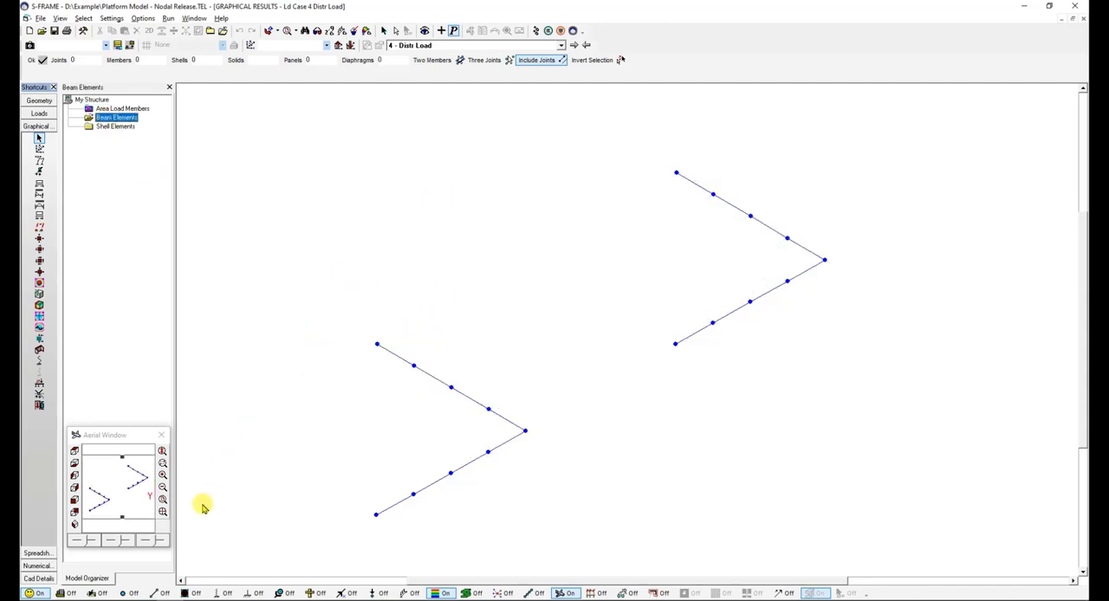
left_click(160, 595)
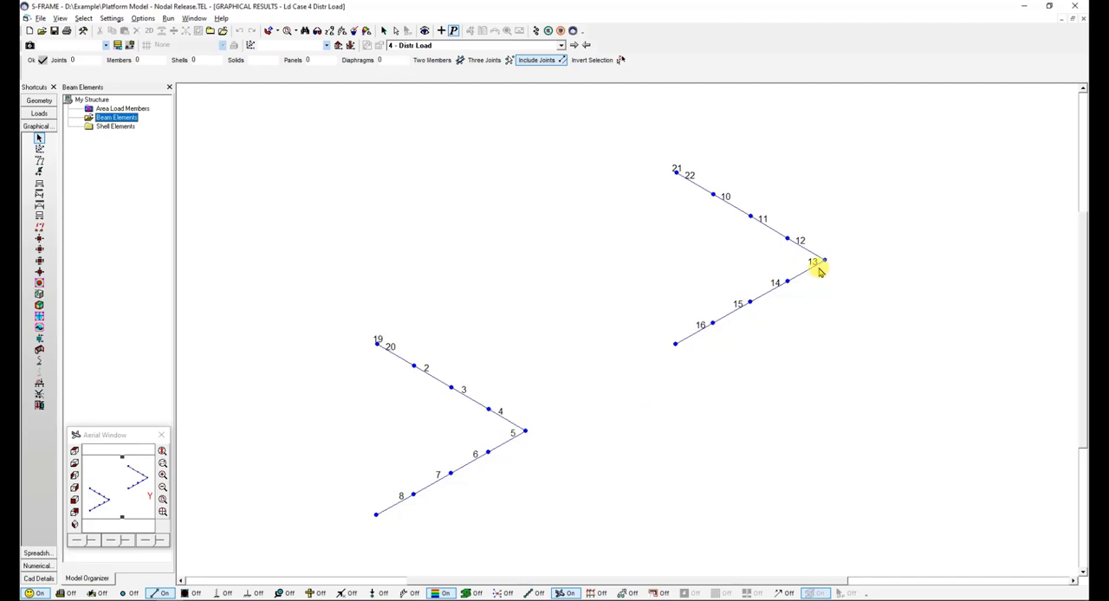
left_click(91, 99)
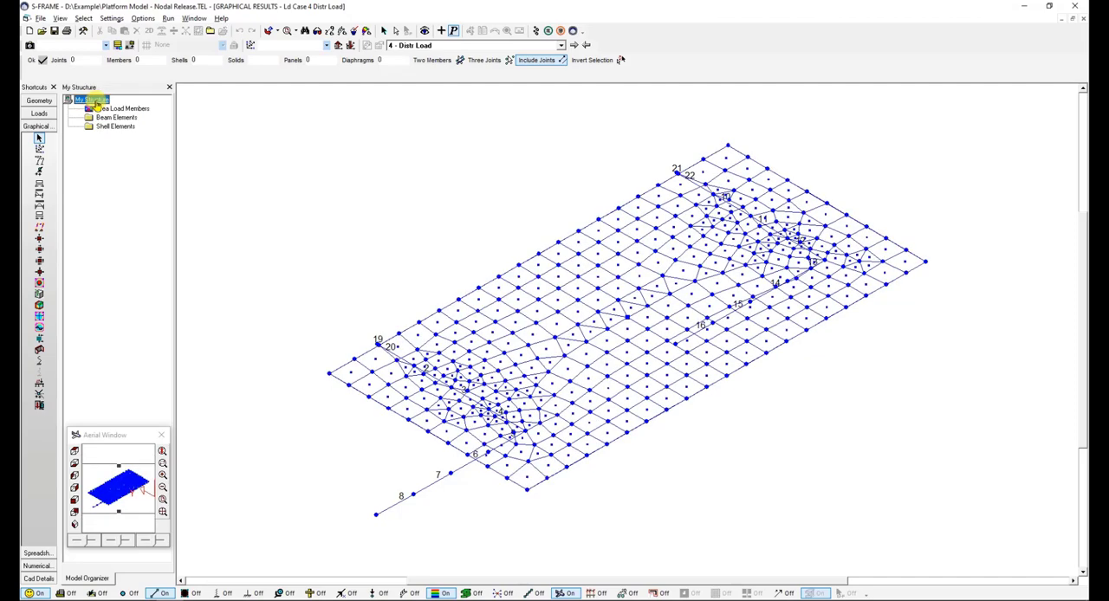
left_click(39, 184)
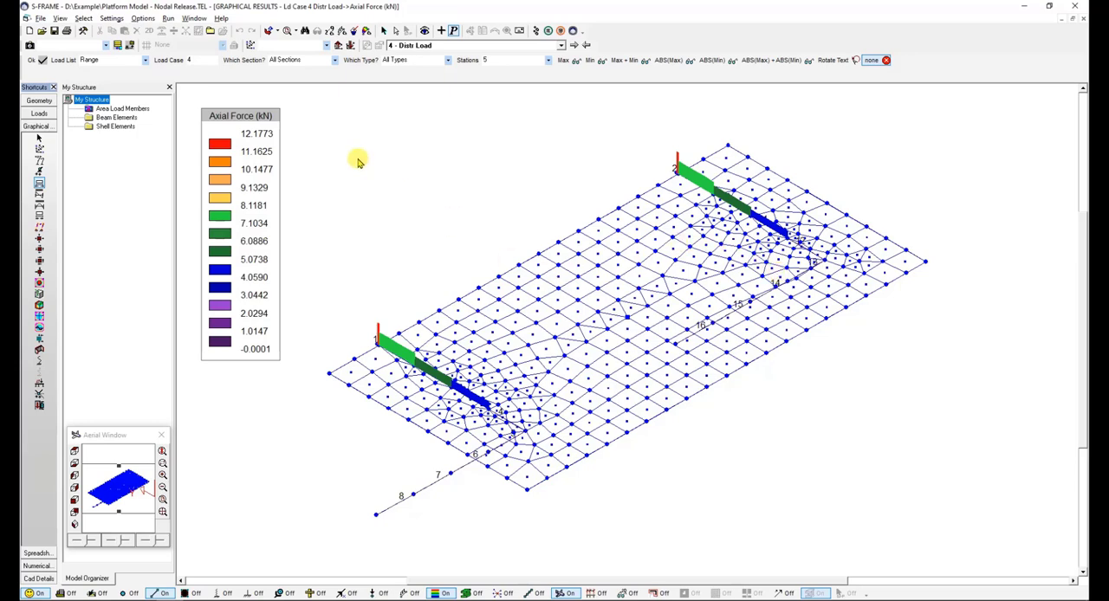
- Open the model in S-VIEW, play the displacement animation for 1 - Vert Point Load and scrub its timeline towards the end
left_click(169, 18)
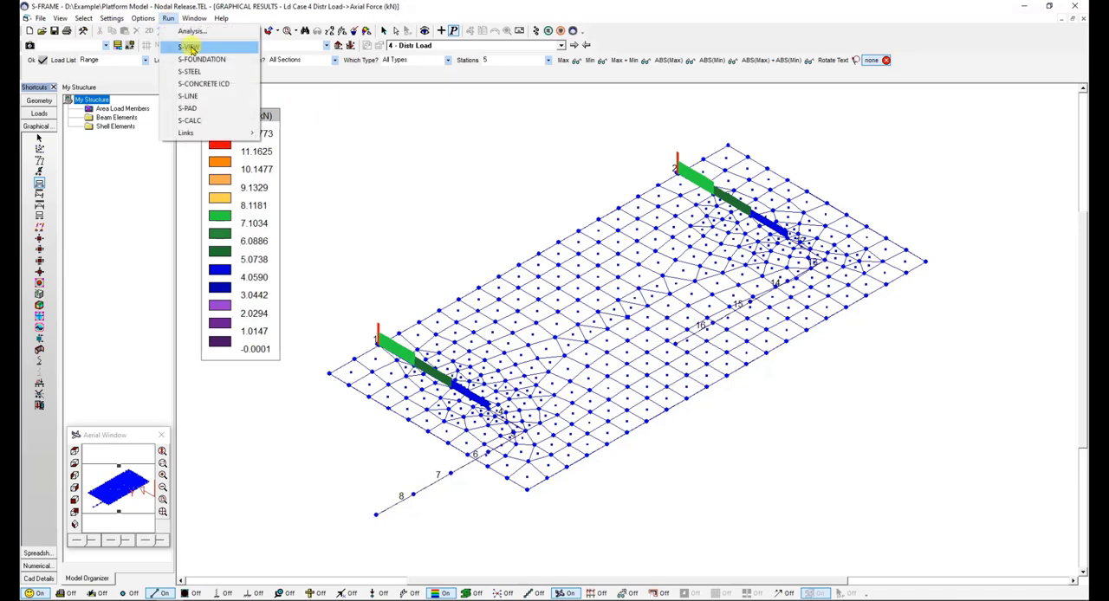
left_click(190, 47)
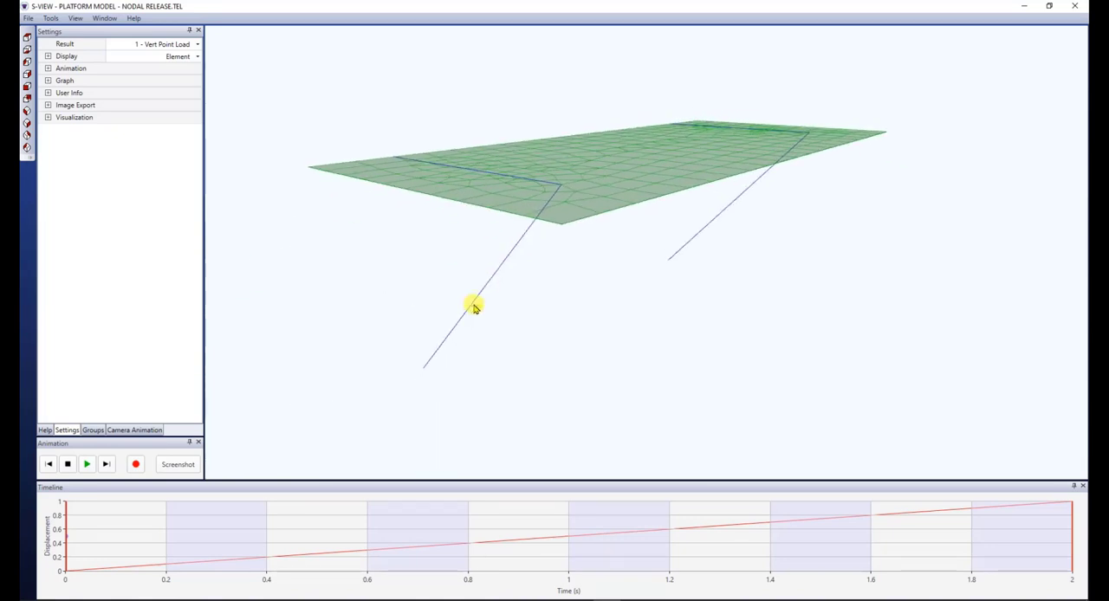
left_click(86, 464)
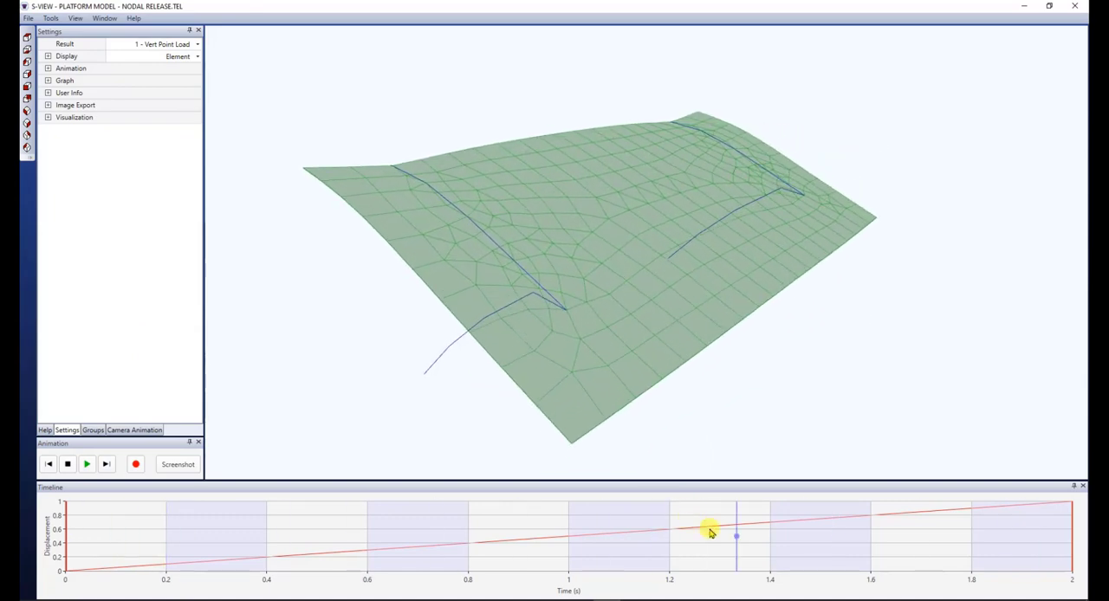
left_click_drag(787, 543, 1007, 548)
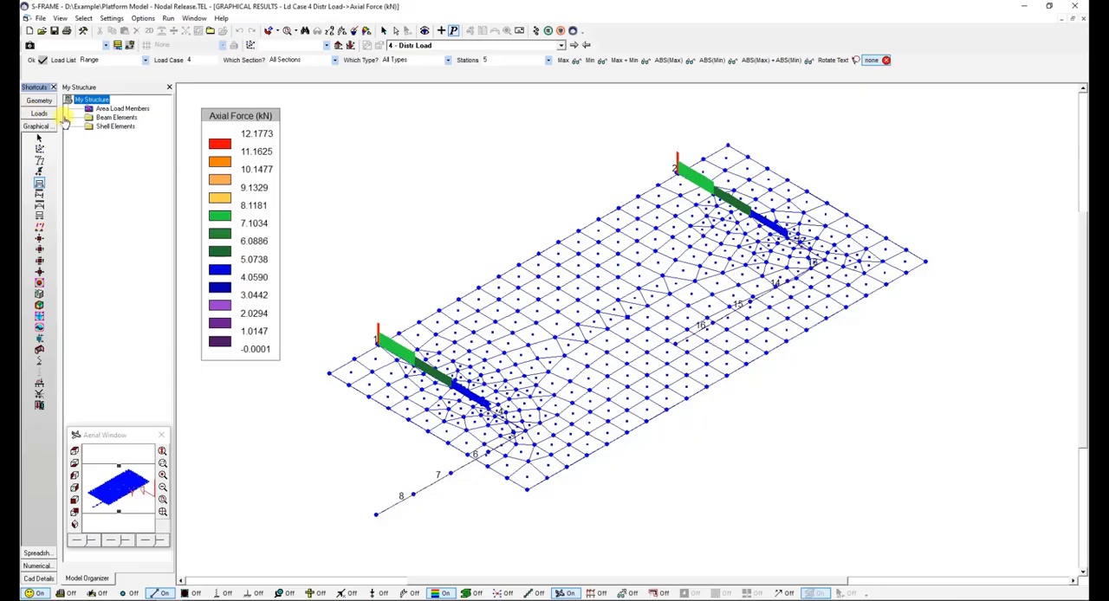
- Open the member spreadsheet and select the rows of members 4 and 5 to inspect their end releases
left_click(37, 555)
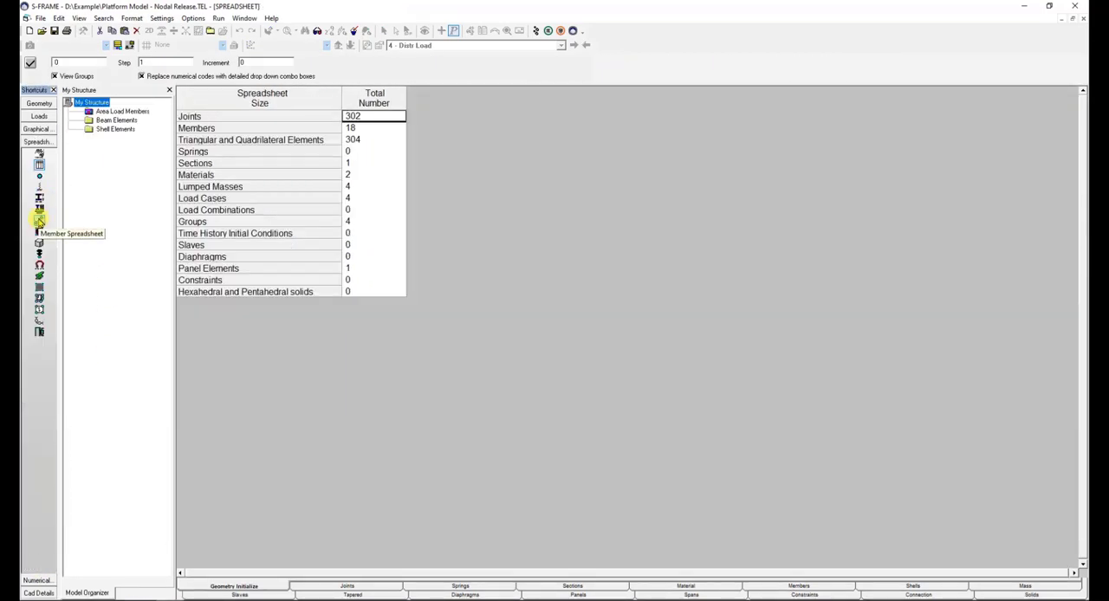
left_click(39, 220)
left_click(200, 142)
left_click_drag(200, 145, 197, 152)
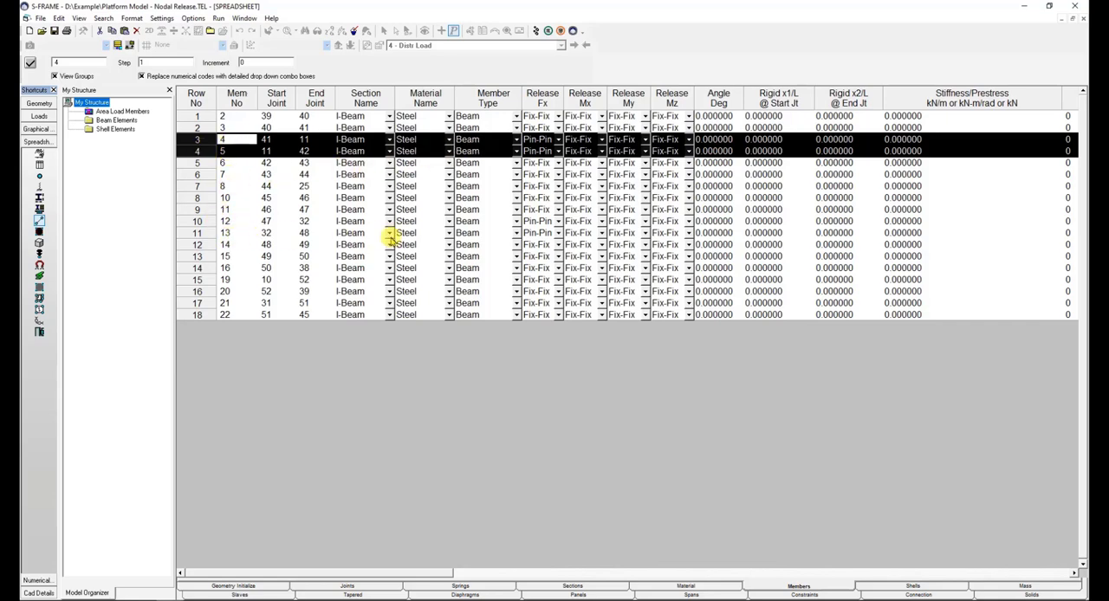
- Set the Release Fx of member 4 to Fix-Fix in the member spreadsheet
left_click(539, 141)
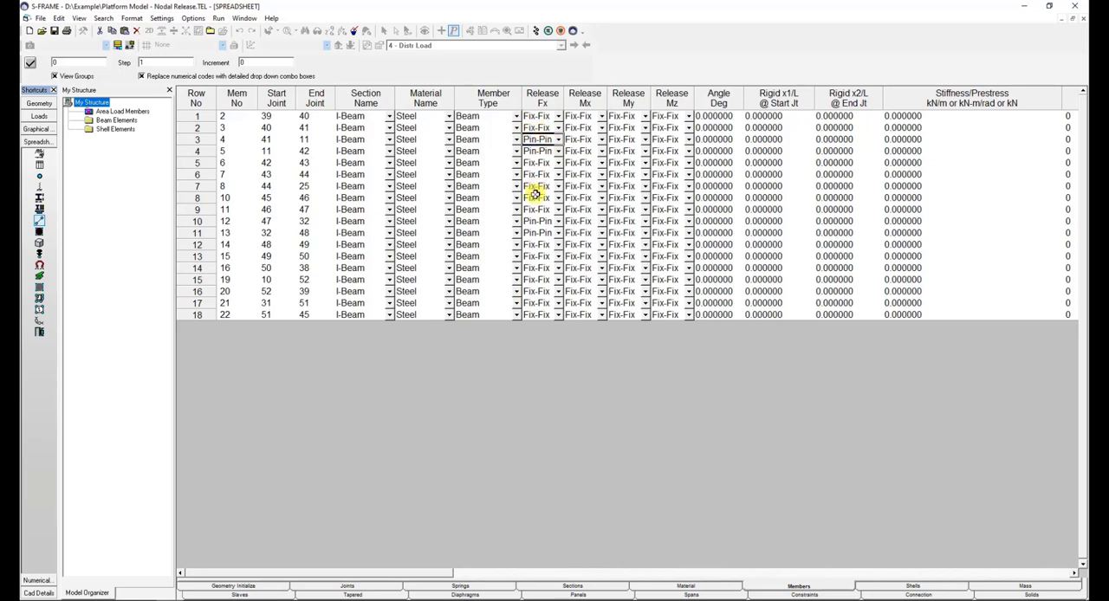
left_click(559, 141)
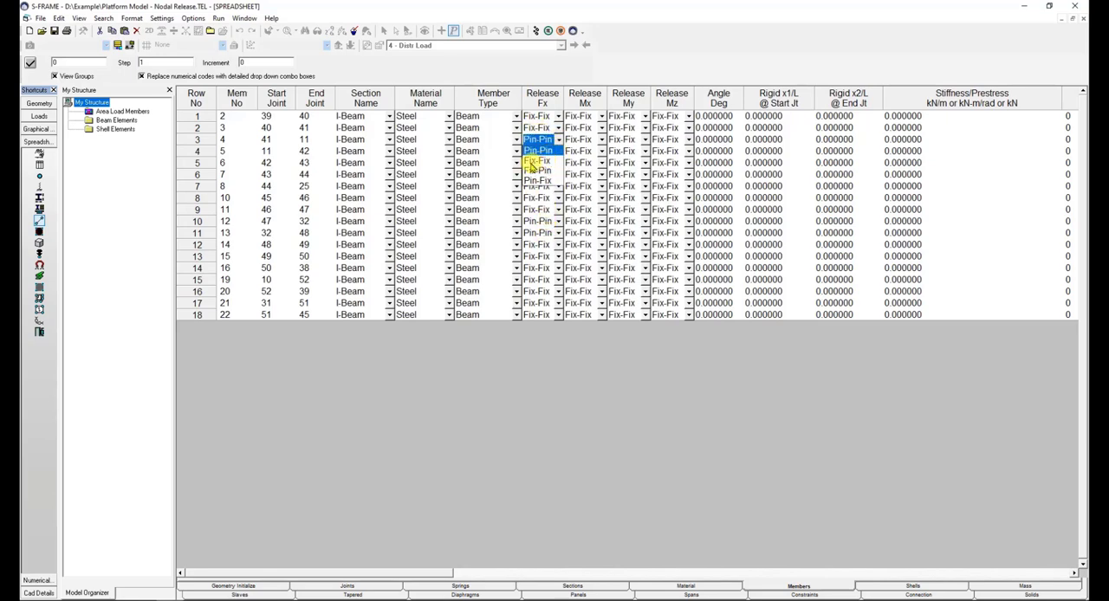
left_click(530, 162)
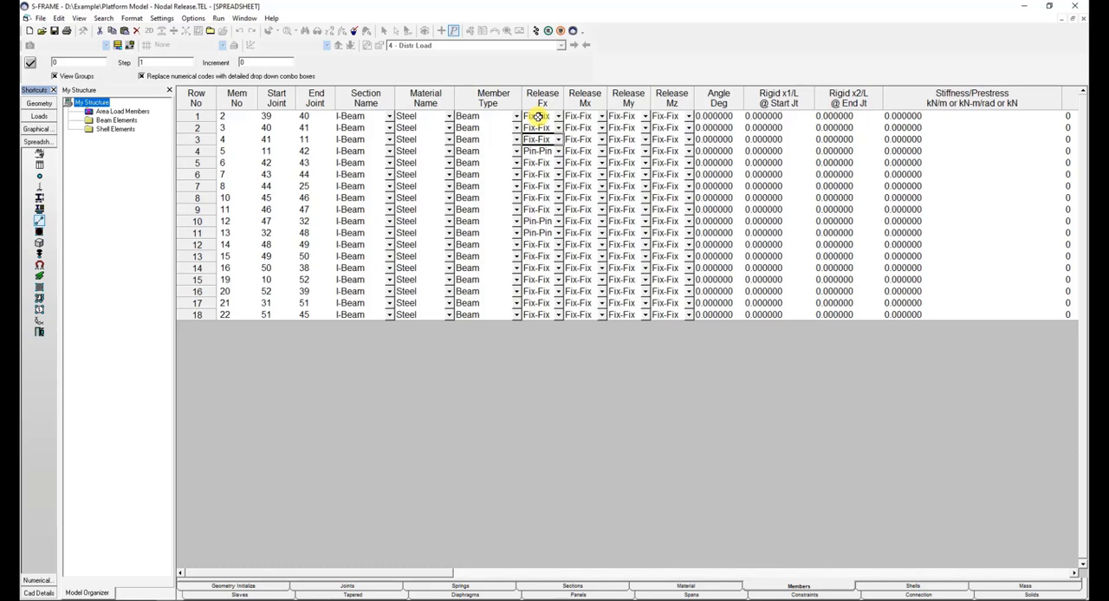
- Fill the entire Release Fx column of the member spreadsheet with Fix-Fix for all listed members
left_click(531, 117)
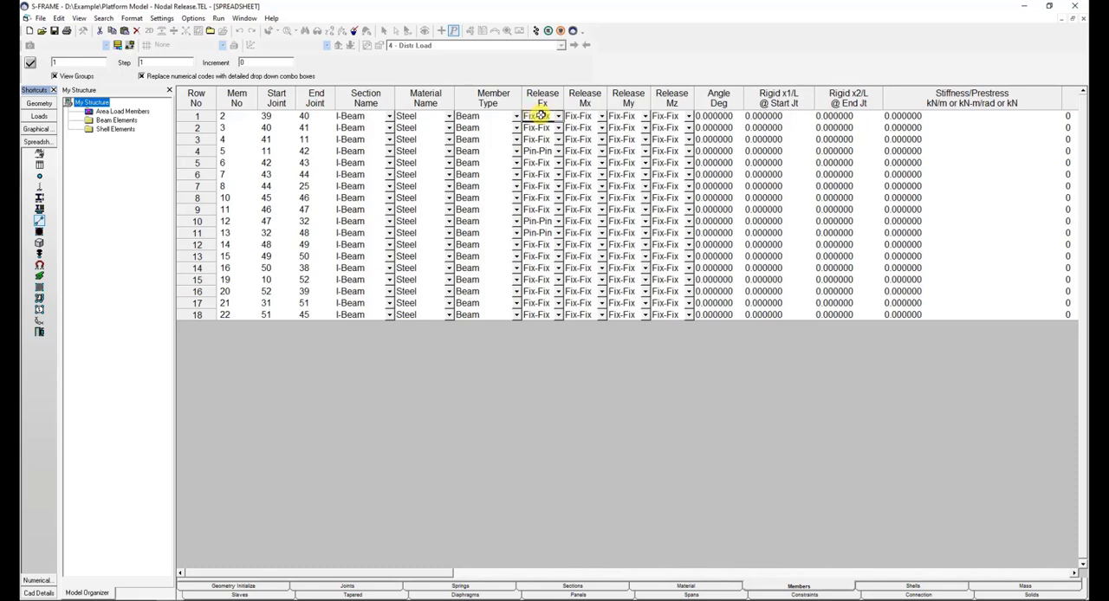
left_click(540, 93)
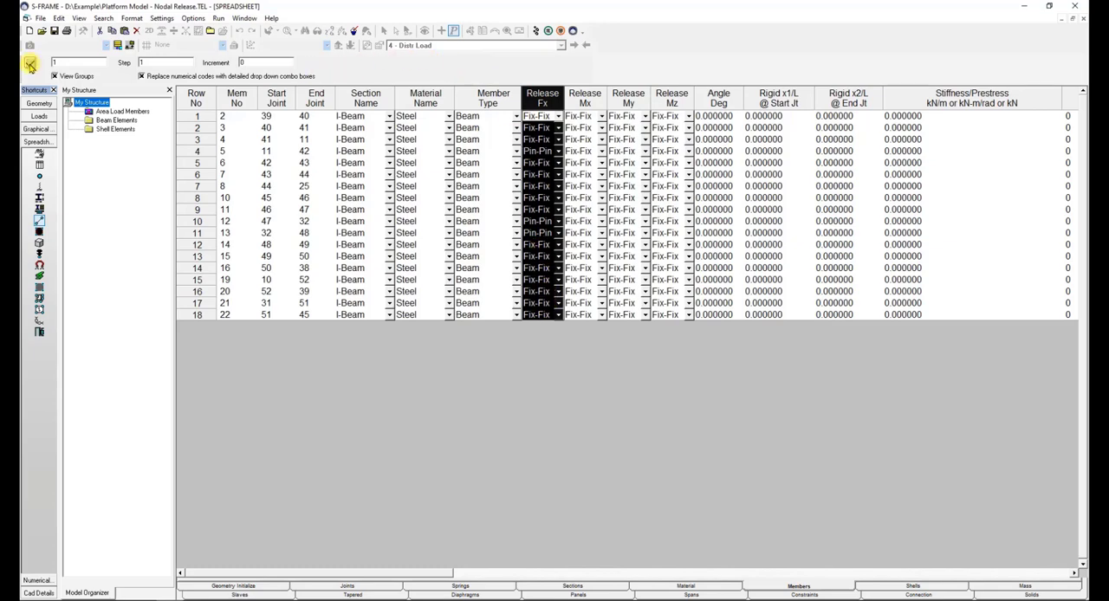
left_click(29, 66)
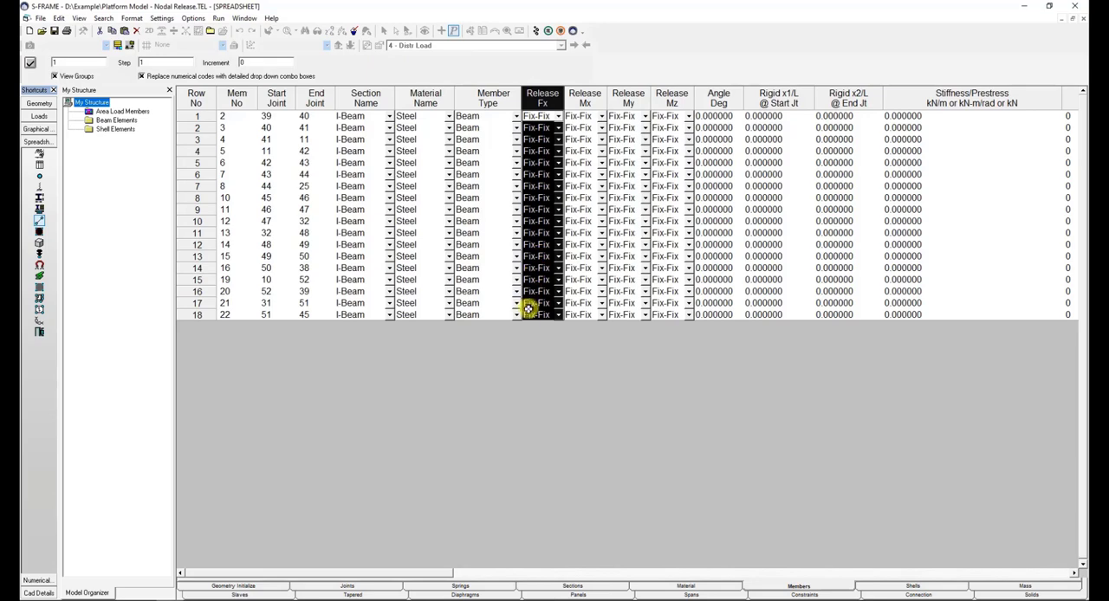
- Run a Linear Static analysis for the load cases and display the axial force diagram for load case 4 - Distr Load
left_click(535, 33)
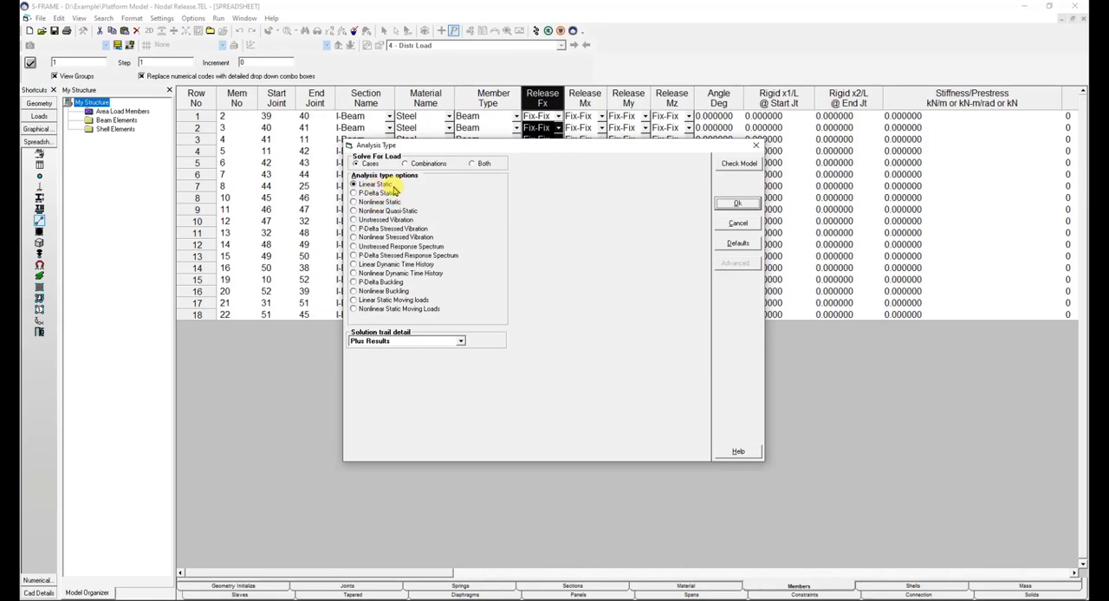
left_click(735, 206)
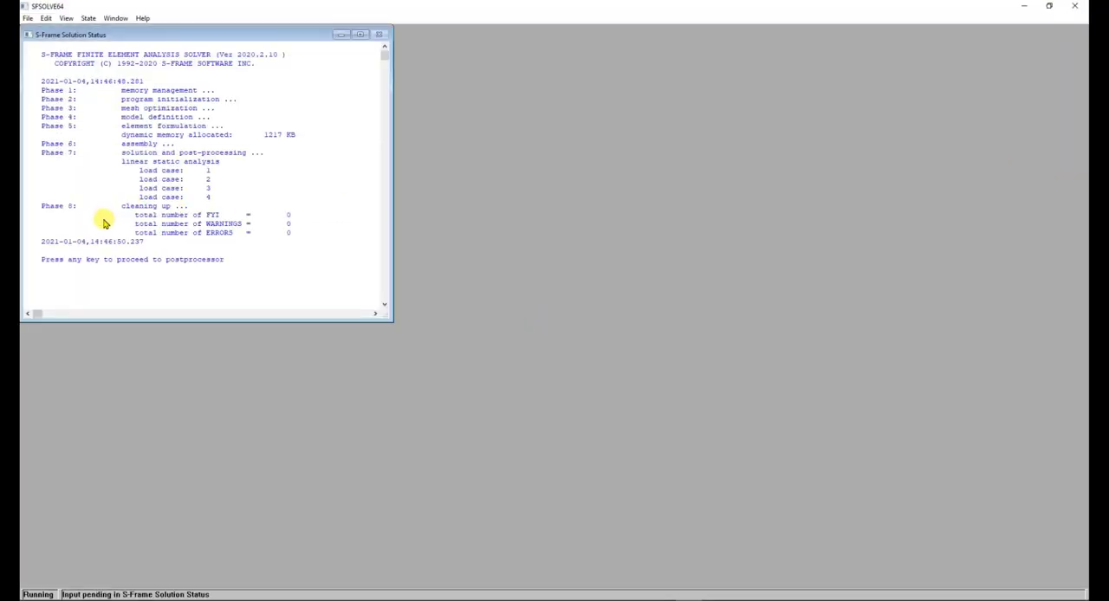
key("Return")
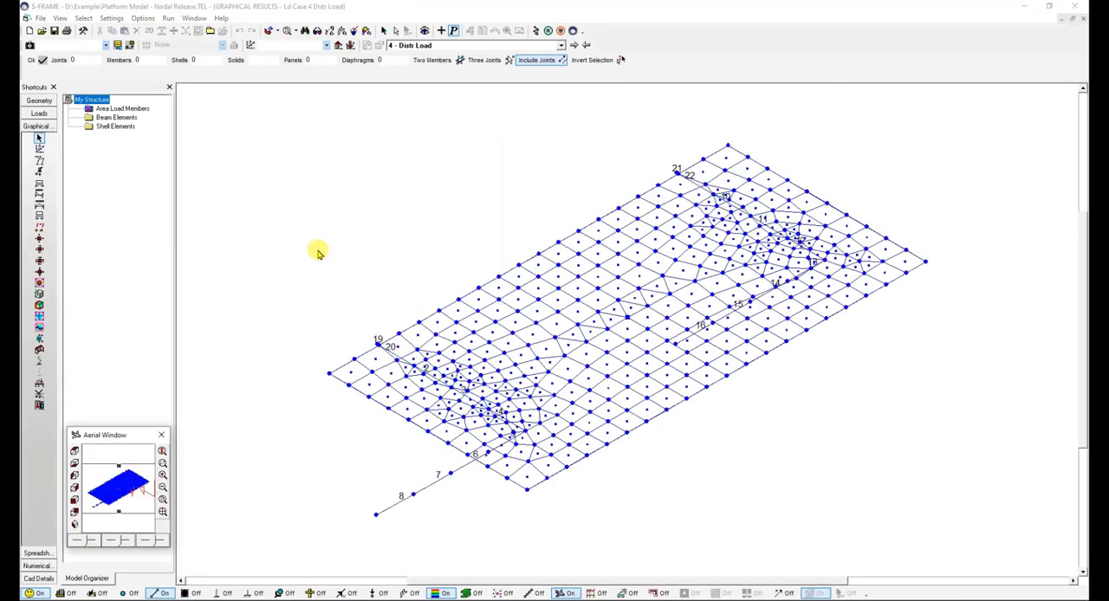
left_click(318, 253)
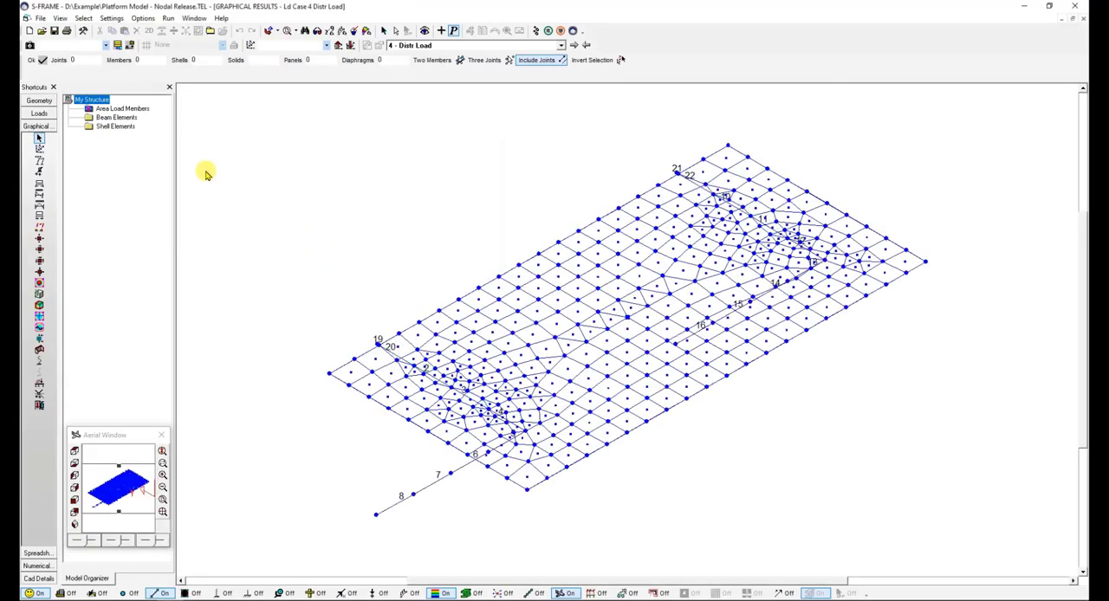
left_click(39, 183)
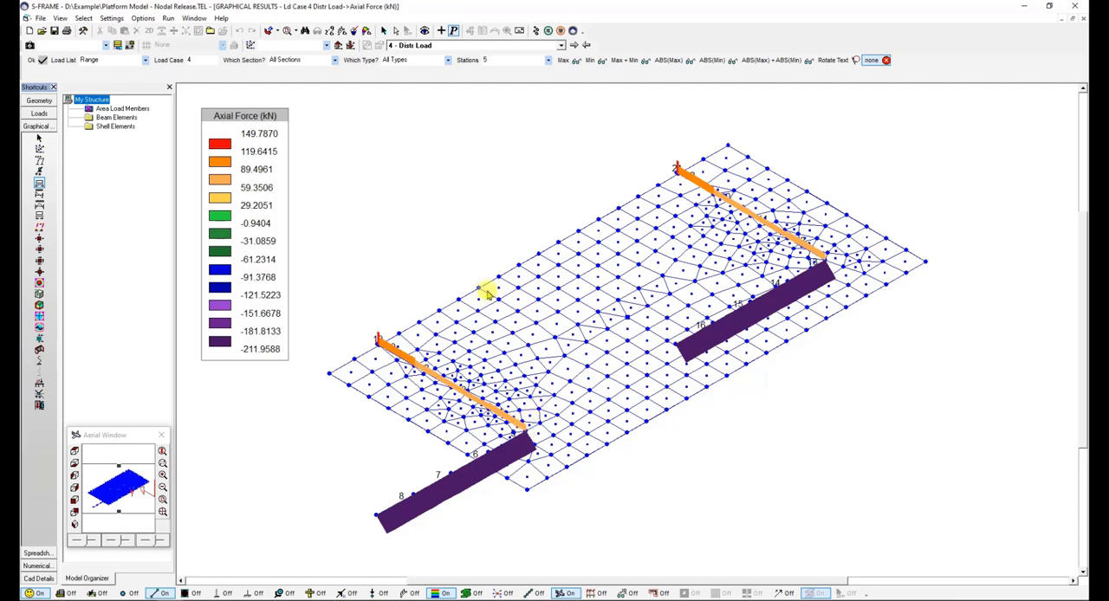
- Display the shell contours for load case 4, viewing Z-Deflection first and Von Mises Top second
left_click(39, 283)
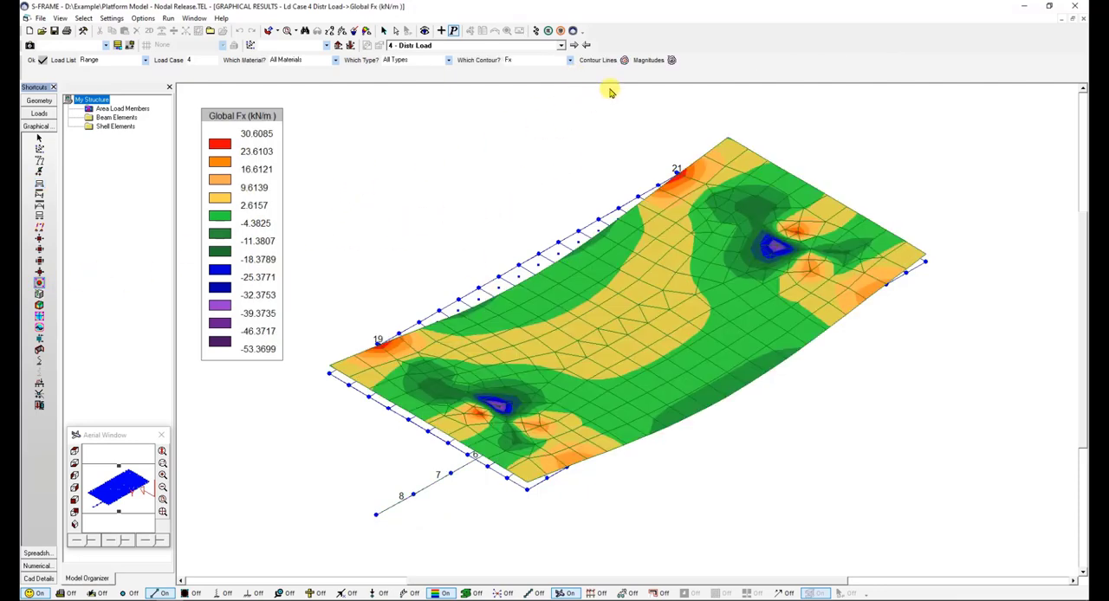
left_click(569, 60)
scroll(572, 117, "down", 2)
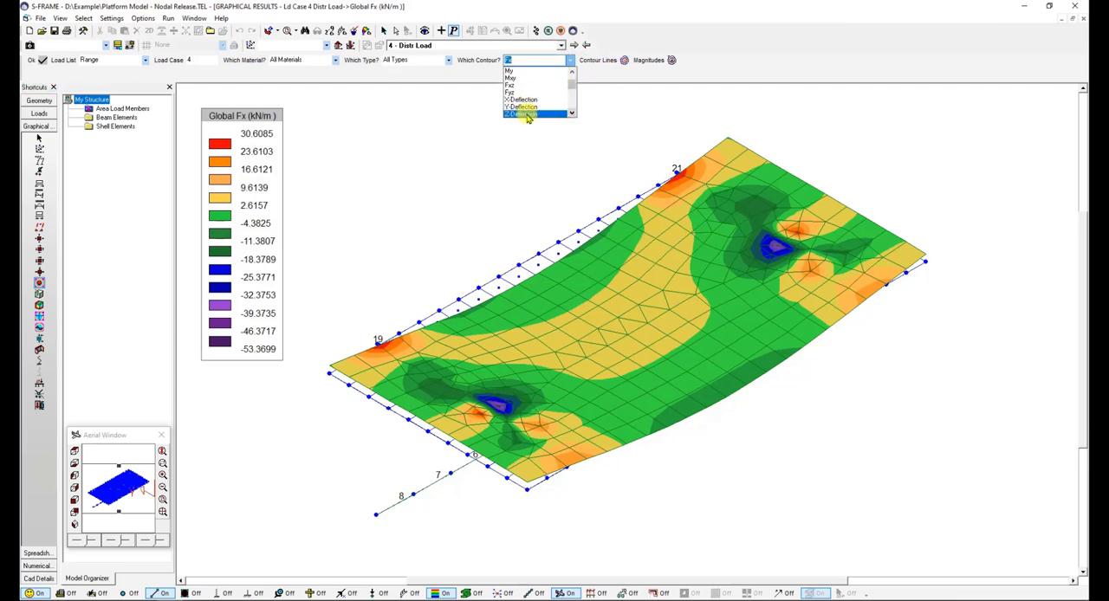
left_click(525, 114)
left_click(569, 60)
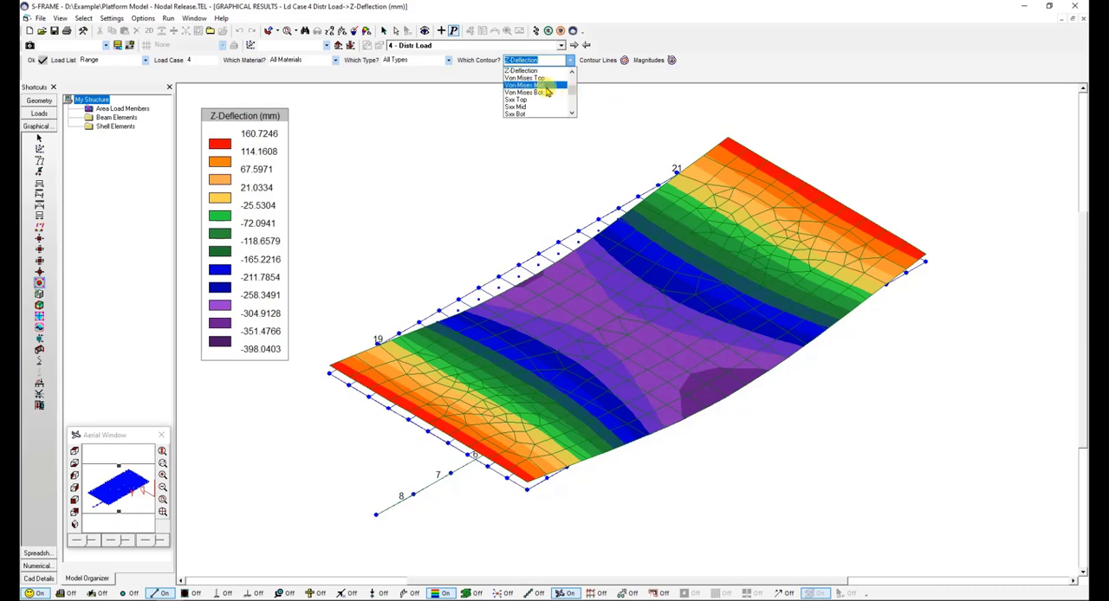
left_click(538, 79)
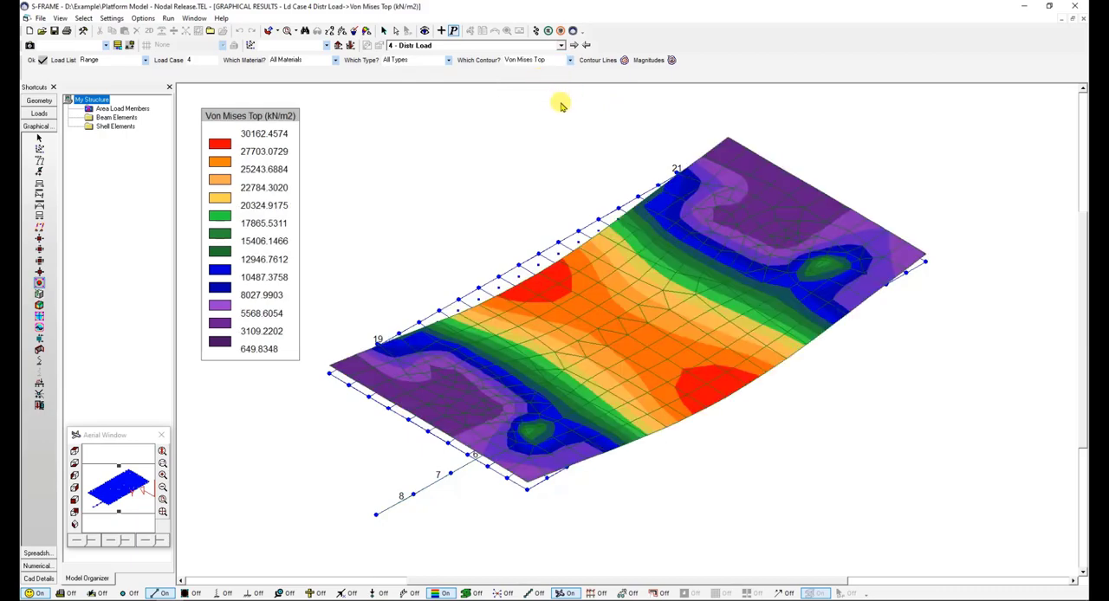